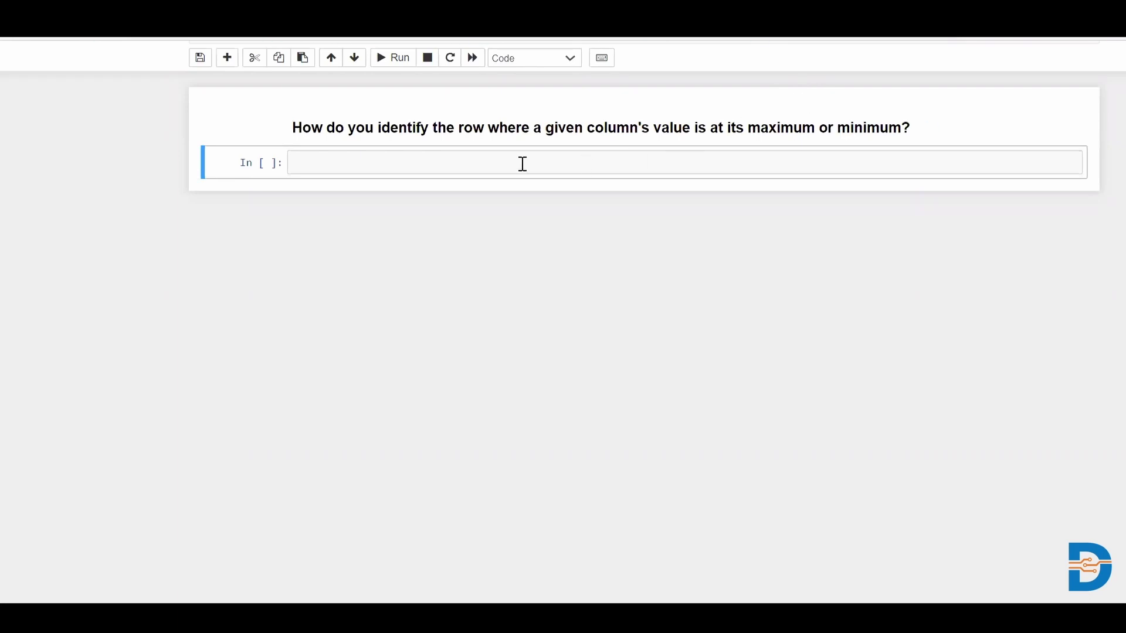
Step: Import pandas and numpy in the first code cell and run it
click(366, 163)
text(import pandas as pd)
key(Return)
text(import numpy as np)
key(shift+Return)
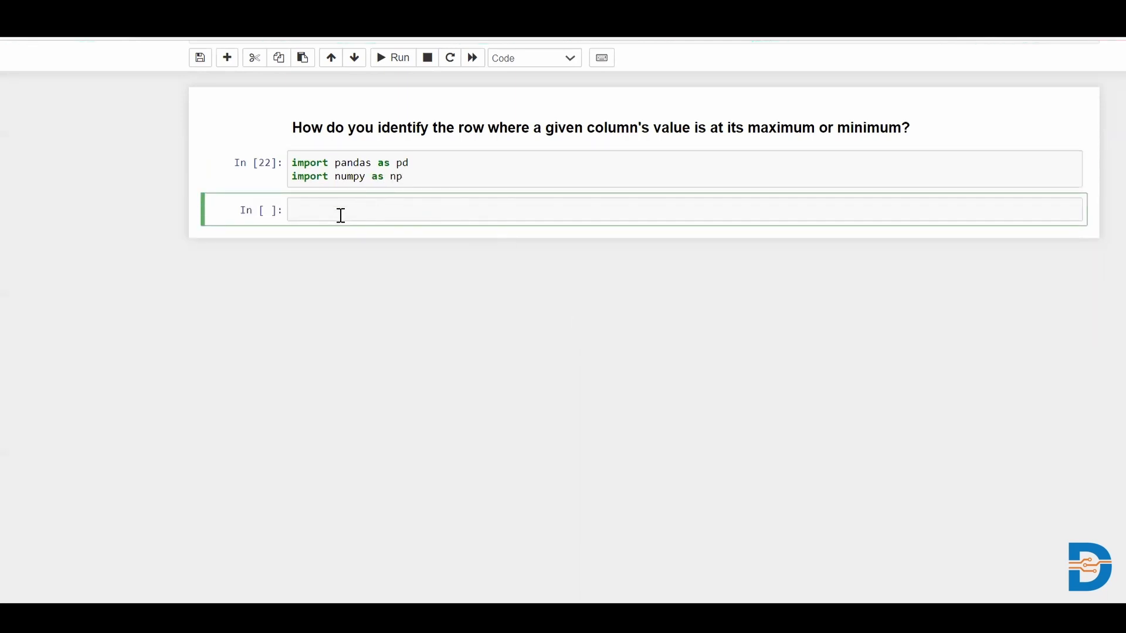
text(df)
text( = pd.DataFrame)
text((np.random.randn()
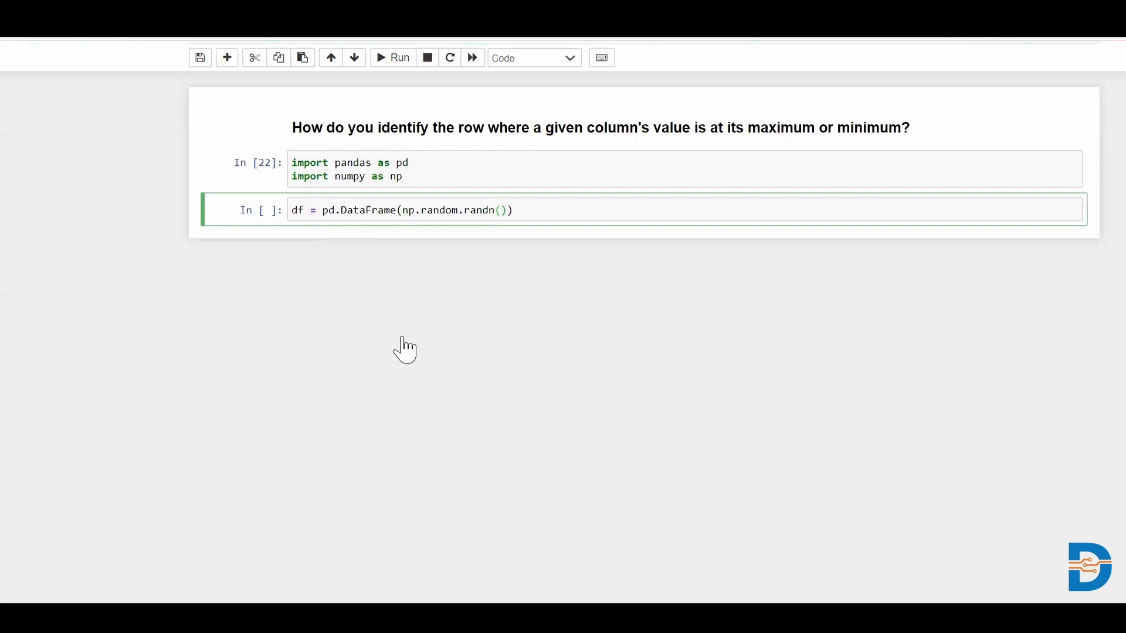
text(5,3)
Step: Create df as pd.DataFrame(np.random.randn(5,3), columns=['a','b','c']) and run it
key(Right)
text(,column)
text(s )
text(= [)
text('a','b','c)
key(End)
key(shift+Return)
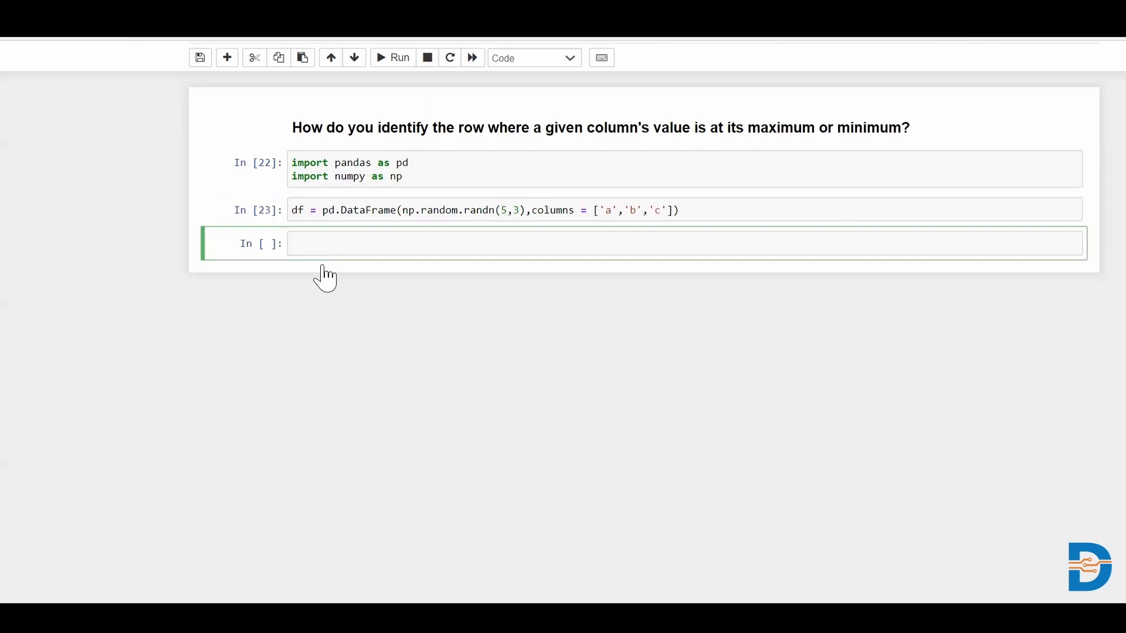
Step: Evaluate df to show the five rows of random values under columns a, b, c
click(321, 242)
text(df)
key(shift+Return)
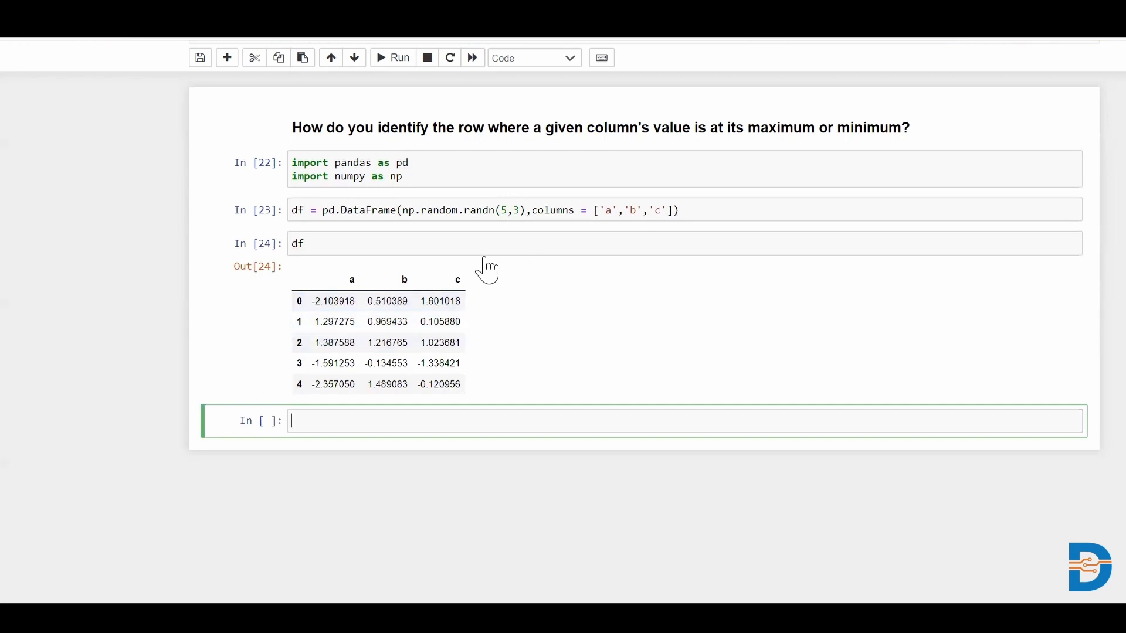
scroll(488, 266, down, 1)
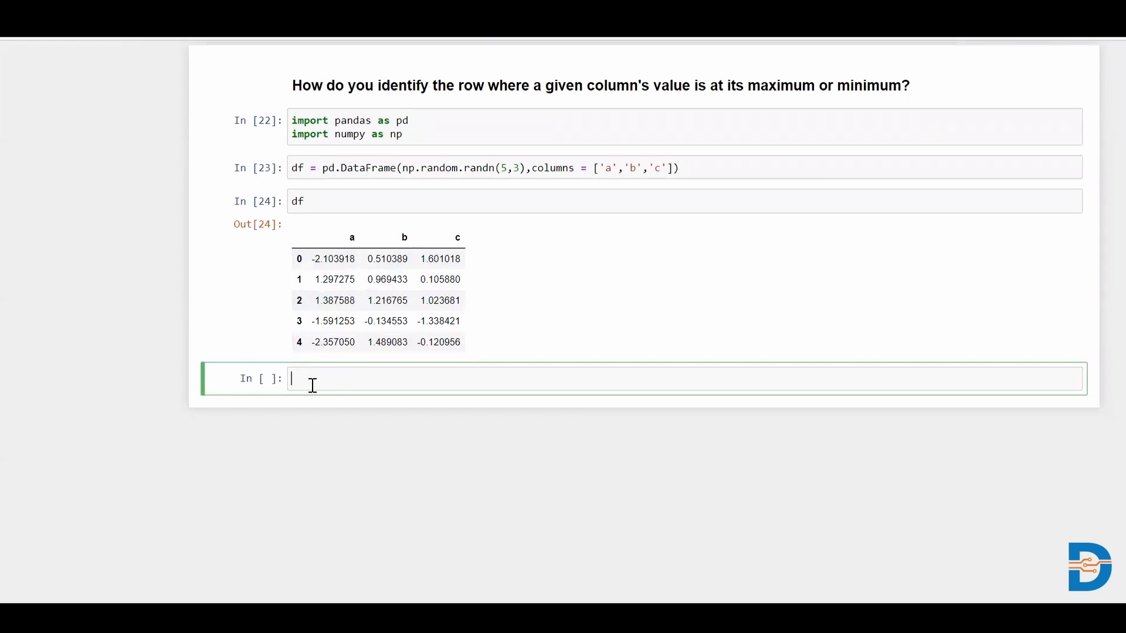
text(df[)
text('a'])
text(.mi)
text(n())
Step: Run df['a'].min(), returning -2.357050316321471
key(shift+Return)
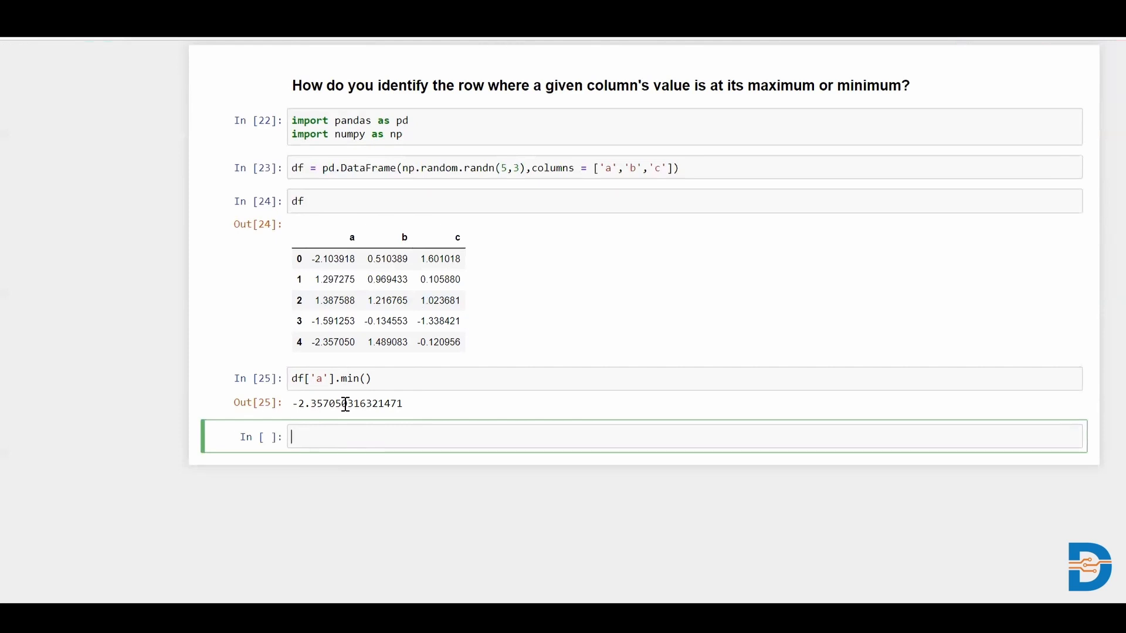
text(df['a)
Step: Run df['a'].idxmin() and df['a'].idxmax(), returning 4 and 2
key(End)
text(.)
text(idxmin())
key(shift+Return)
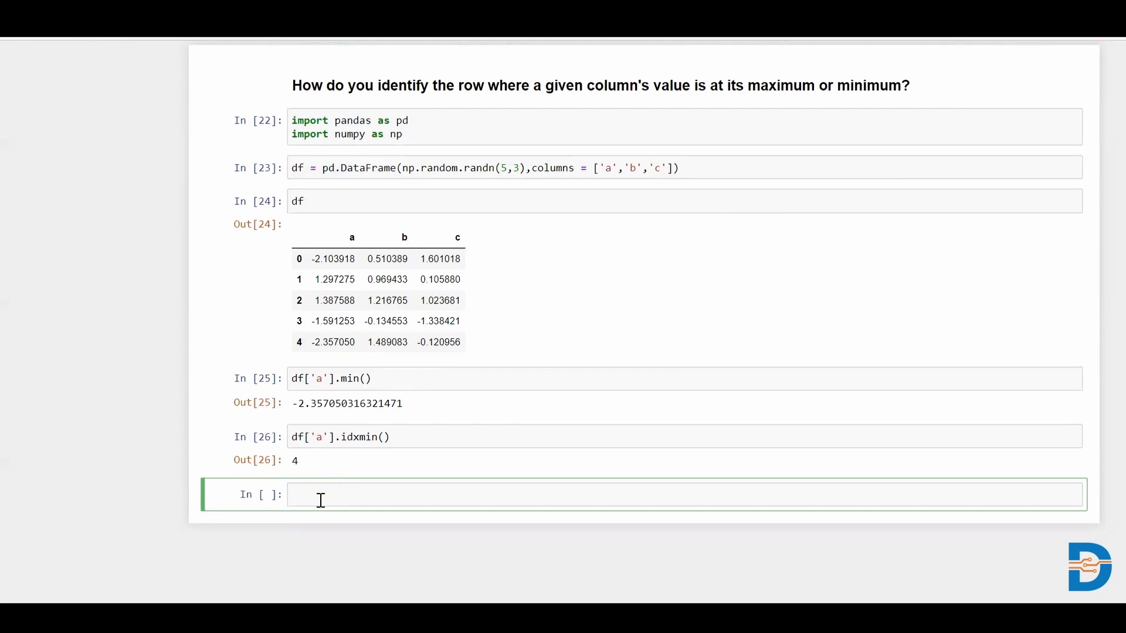
text(df['a'])
text(.idxmax()
key(shift+Return)
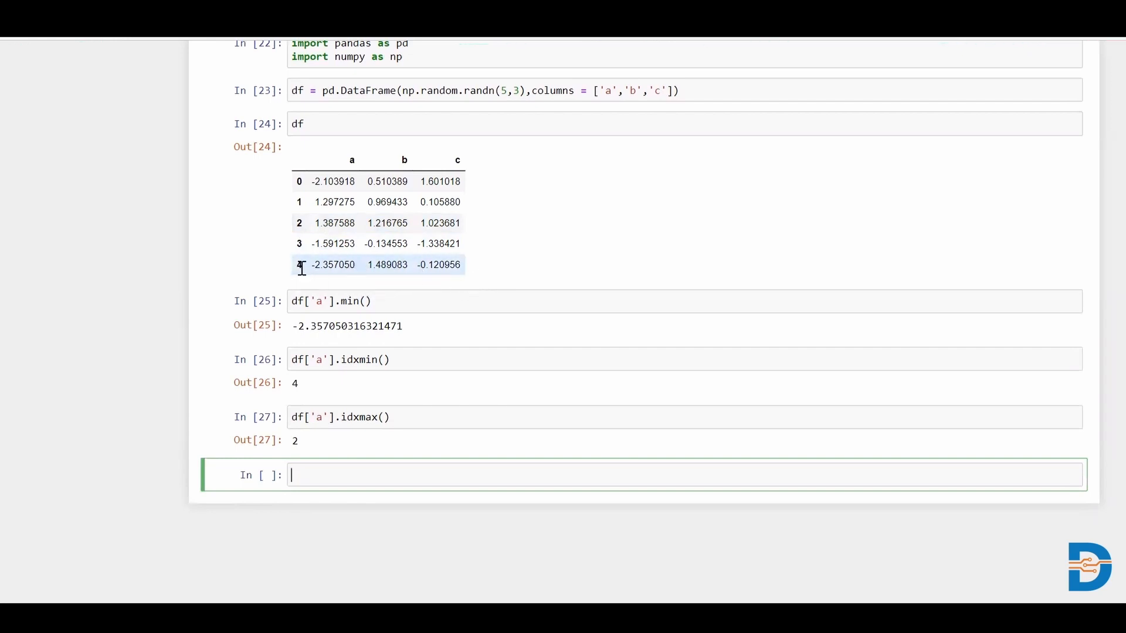
scroll(450, 282, down, 1)
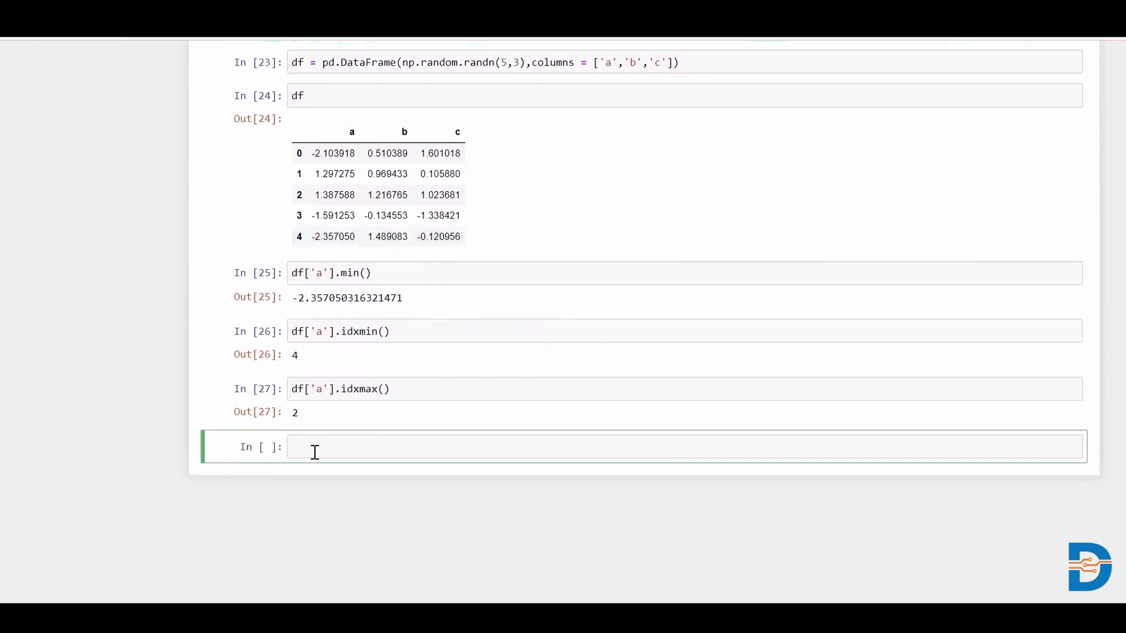
text(df[')
text(a)
Step: Run df['a'] == df['a'].min(), giving a boolean series True only at row 4
key(Right)
key(Right)
text(===)
key(BackSpace)
text(df[)
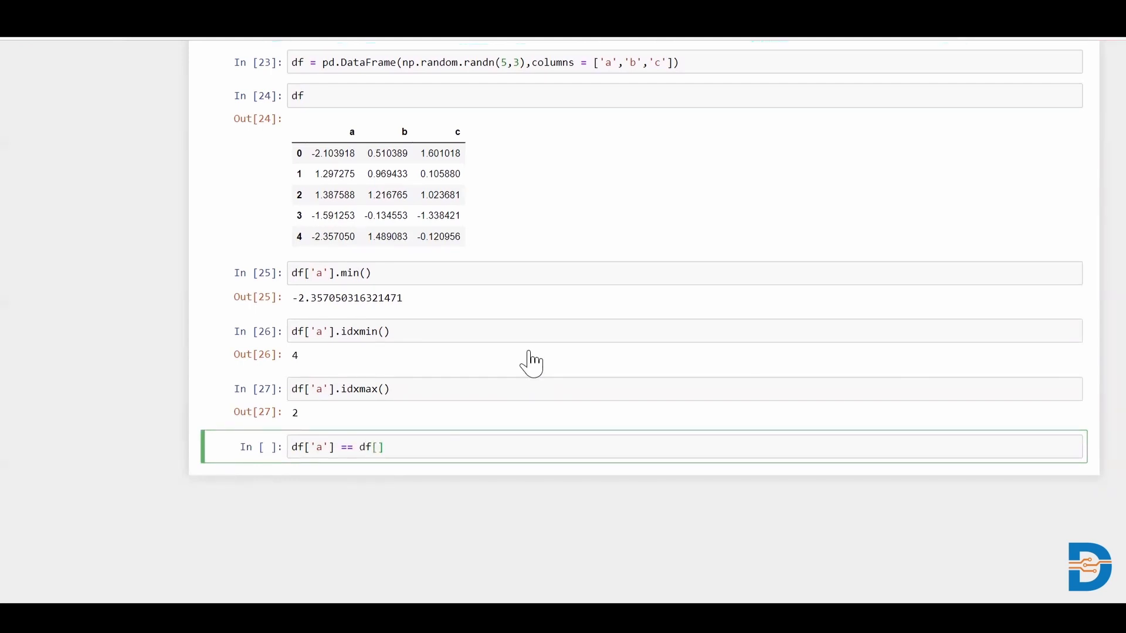
text('a'].min()
key(shift+Return)
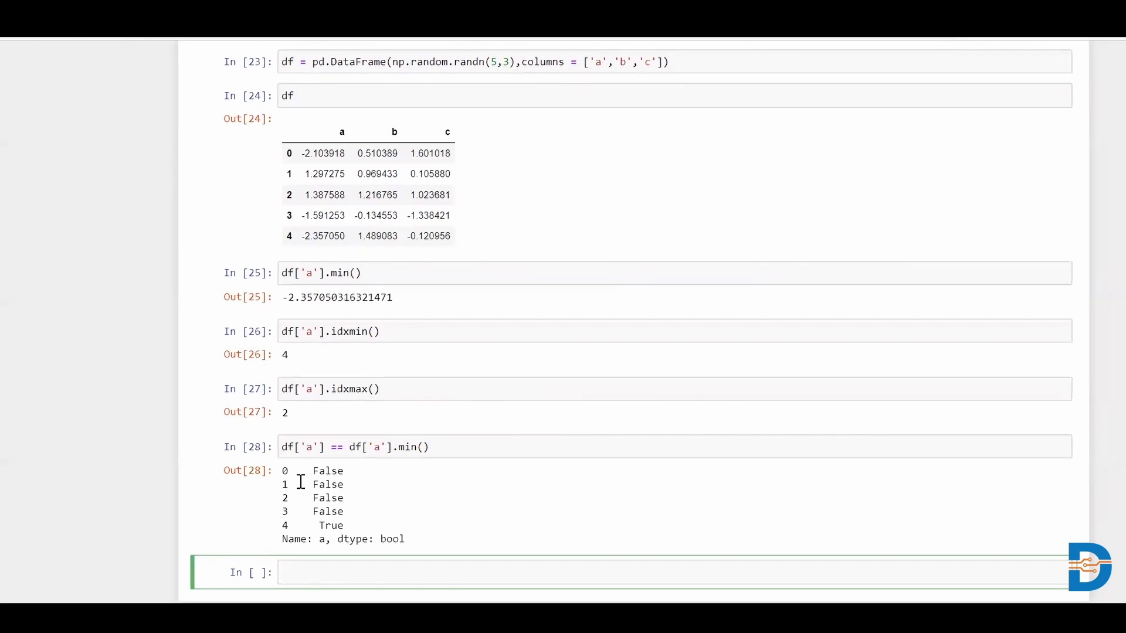
click(284, 446)
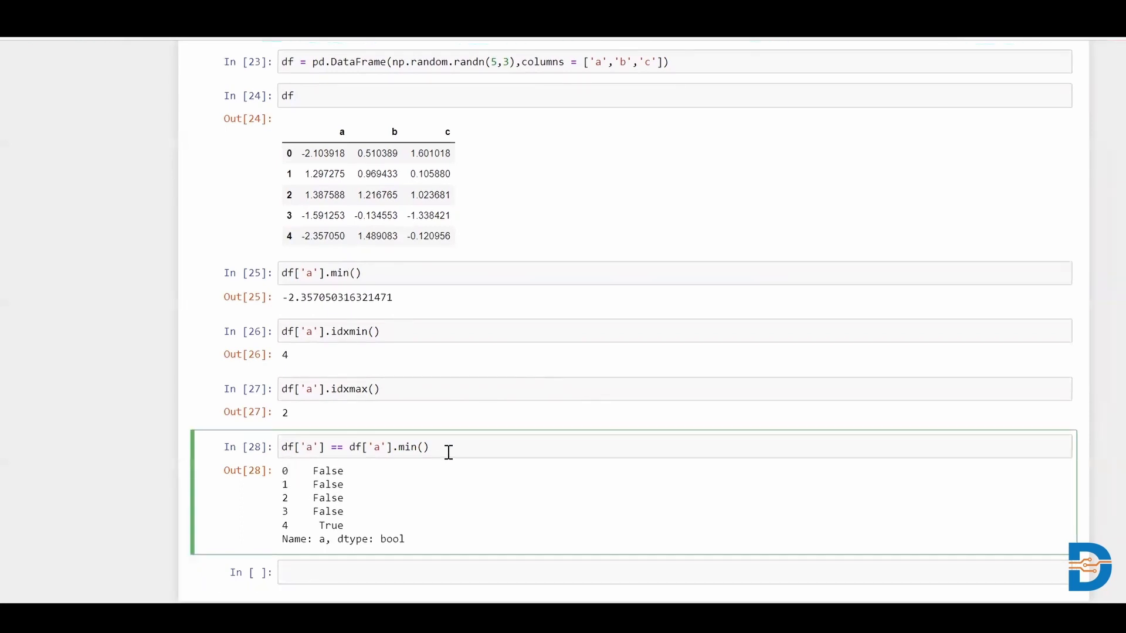
text(df)
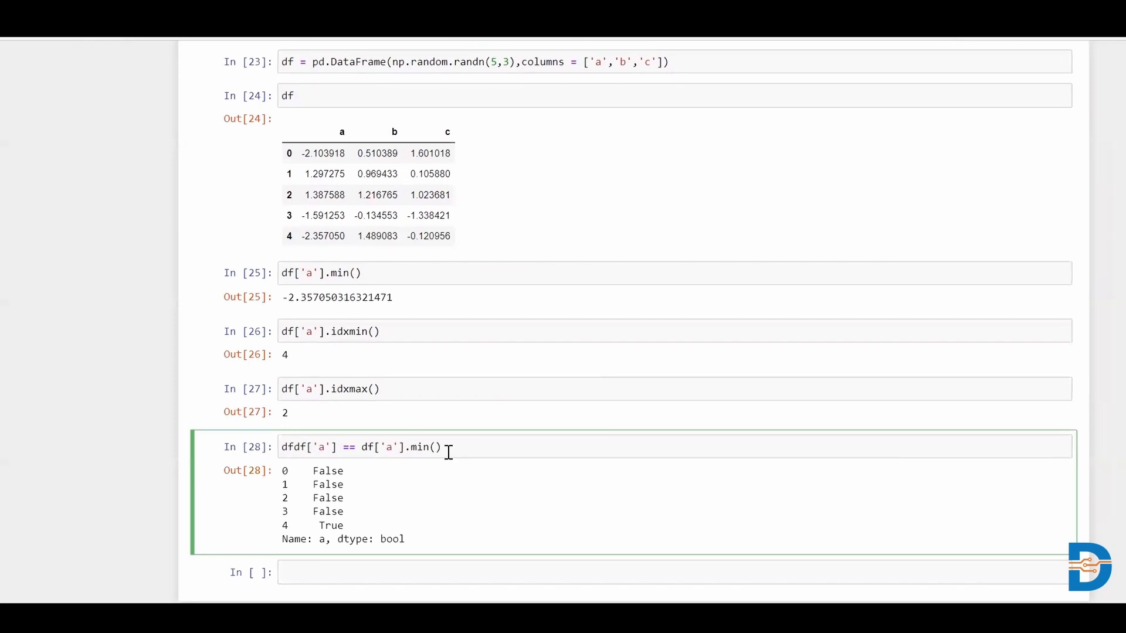
text(.loc[df['a')
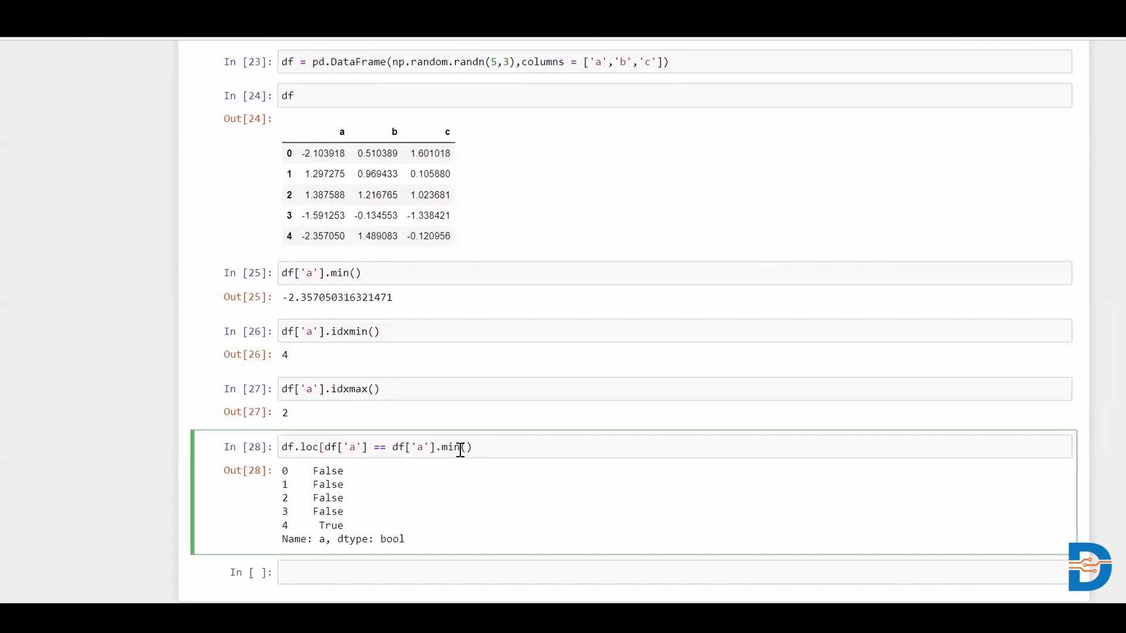
text(])
Step: Wrap the comparison in df.loc[...] to return the full row 4 where a is minimum
key(shift+Return)
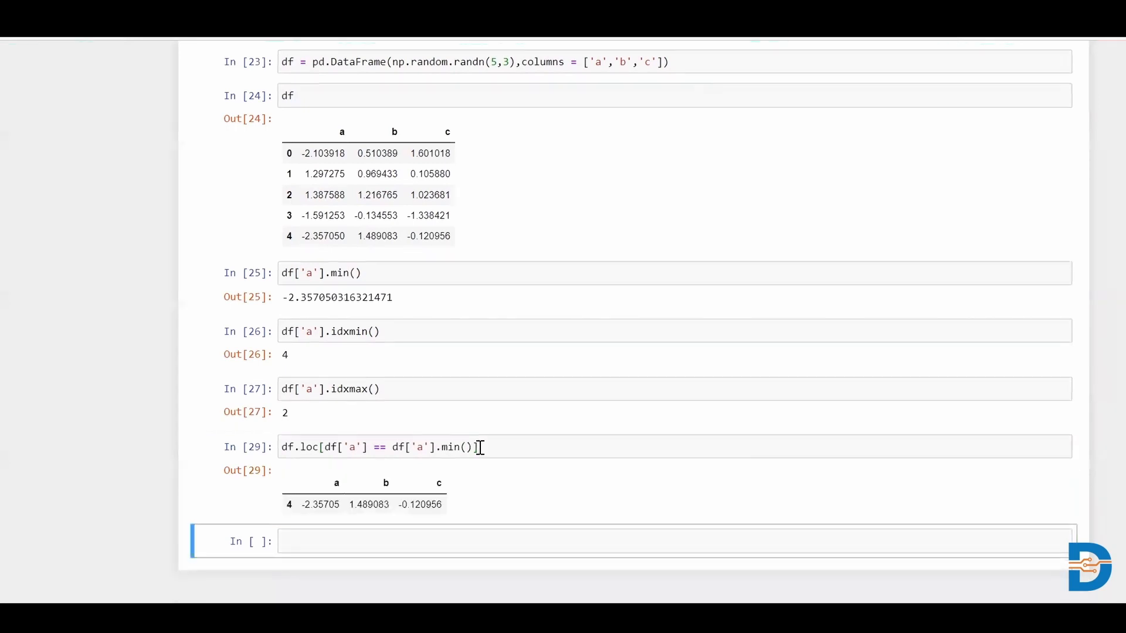
drag(449, 457, 289, 460)
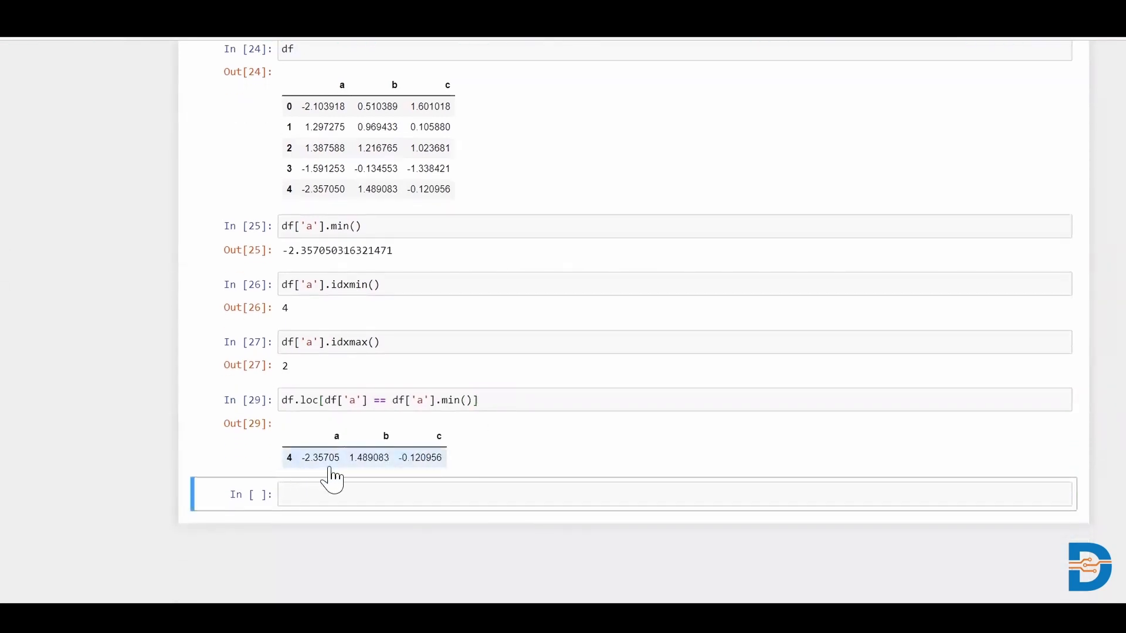
click(347, 433)
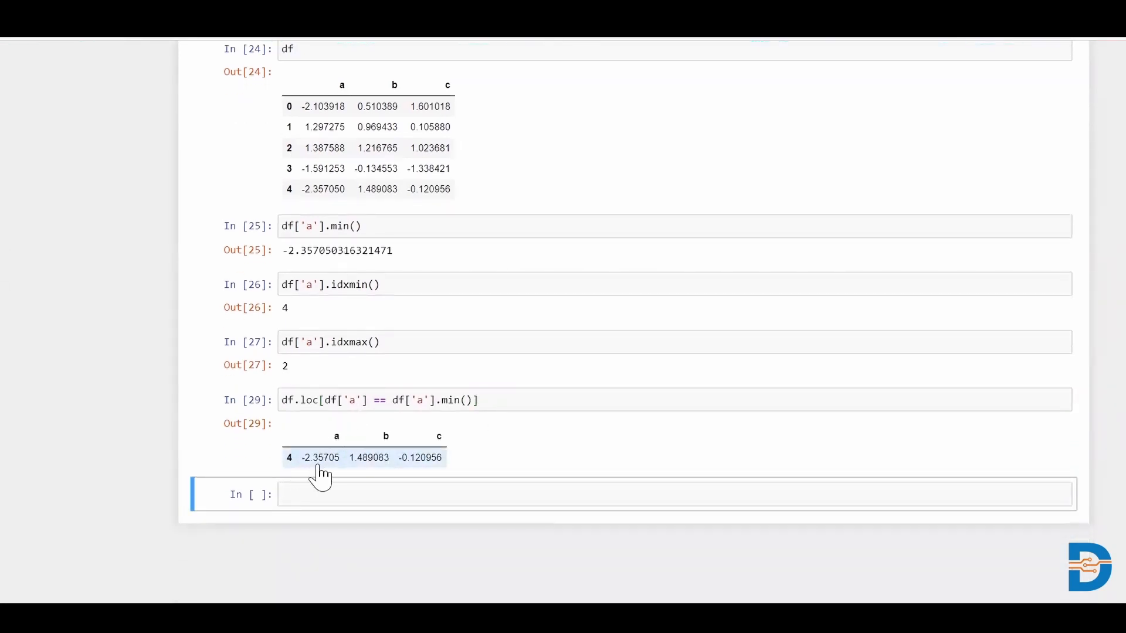